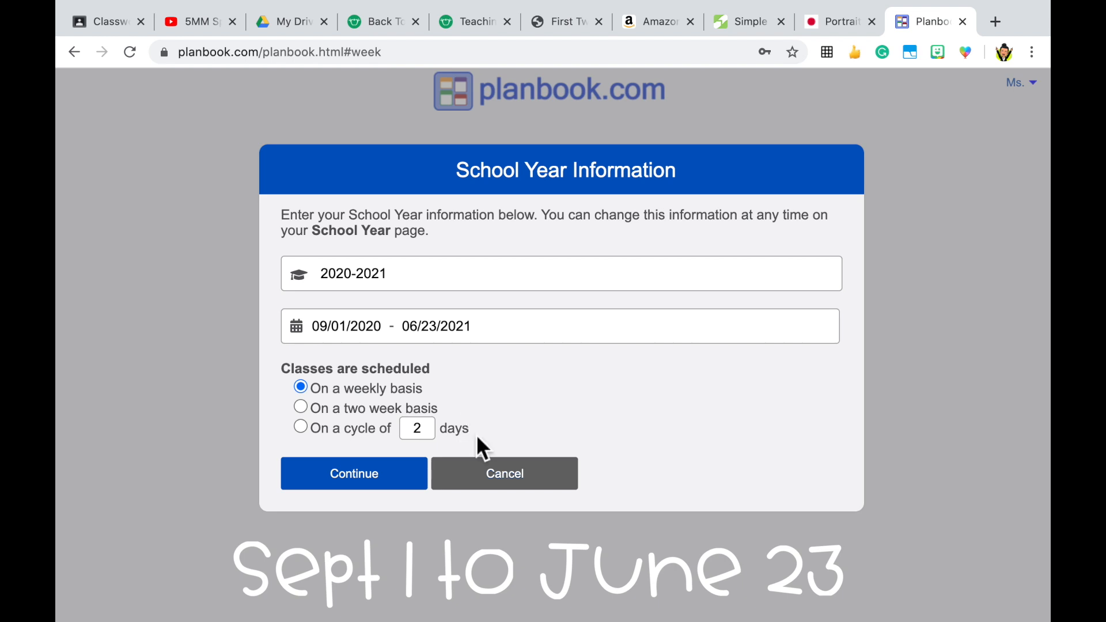
Step: Confirm the 2020-2021 school year information with weekly scheduling and choose the Detailed lesson section layout
{"action": "left_click", "coordinate": [366, 482]}
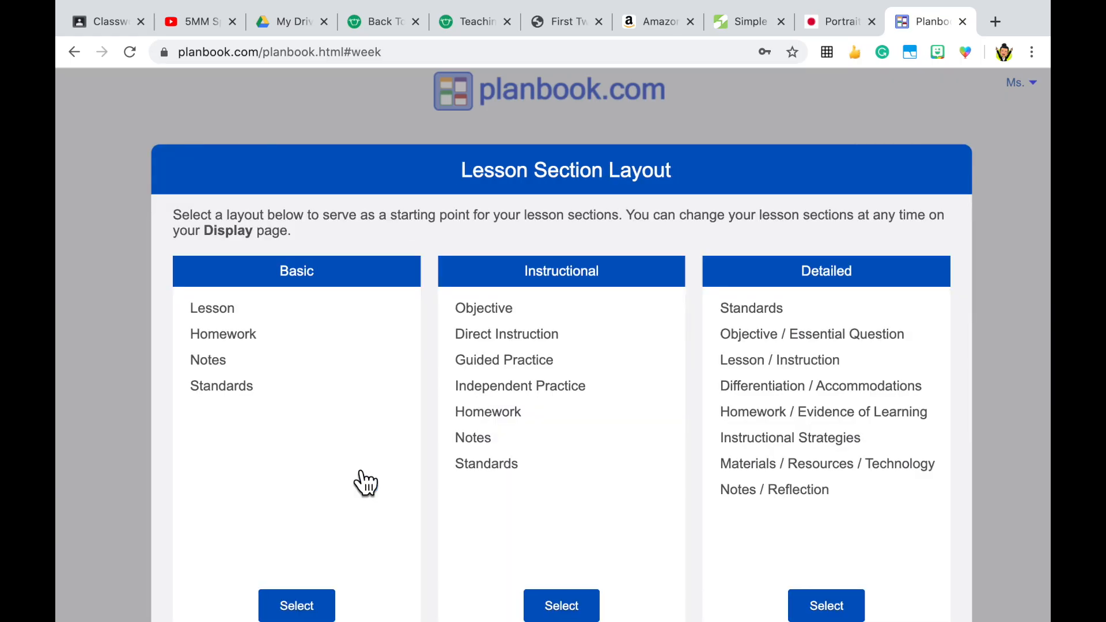
{"action": "scroll", "coordinate": [366, 483], "scroll_direction": "down", "scroll_amount": 3}
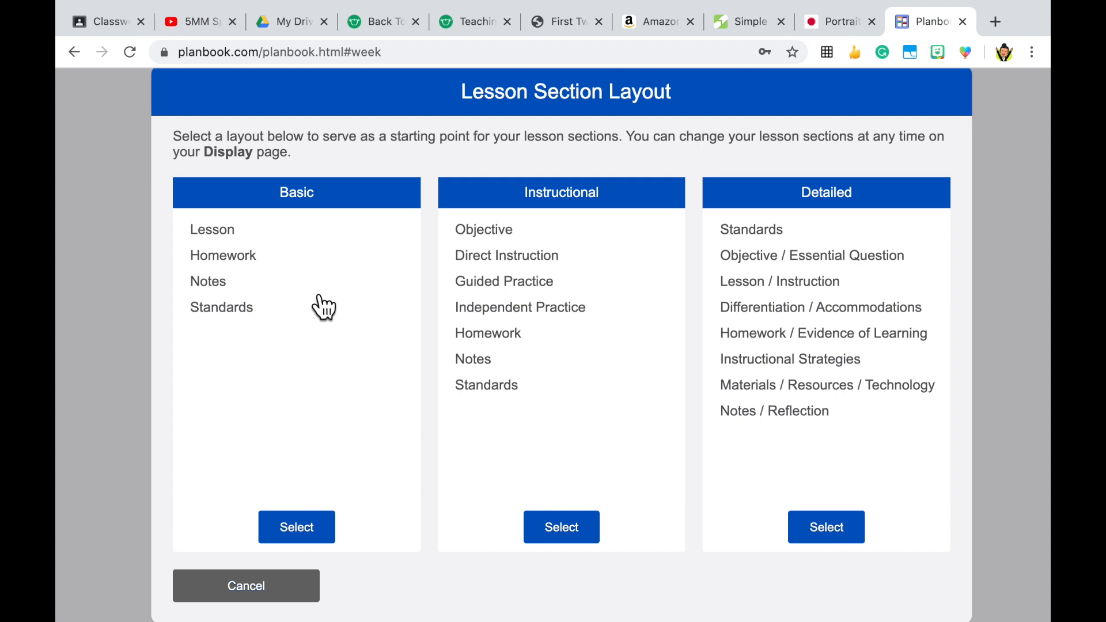
{"action": "left_click", "coordinate": [239, 236]}
{"action": "left_click", "coordinate": [223, 227]}
{"action": "left_click", "coordinate": [856, 543]}
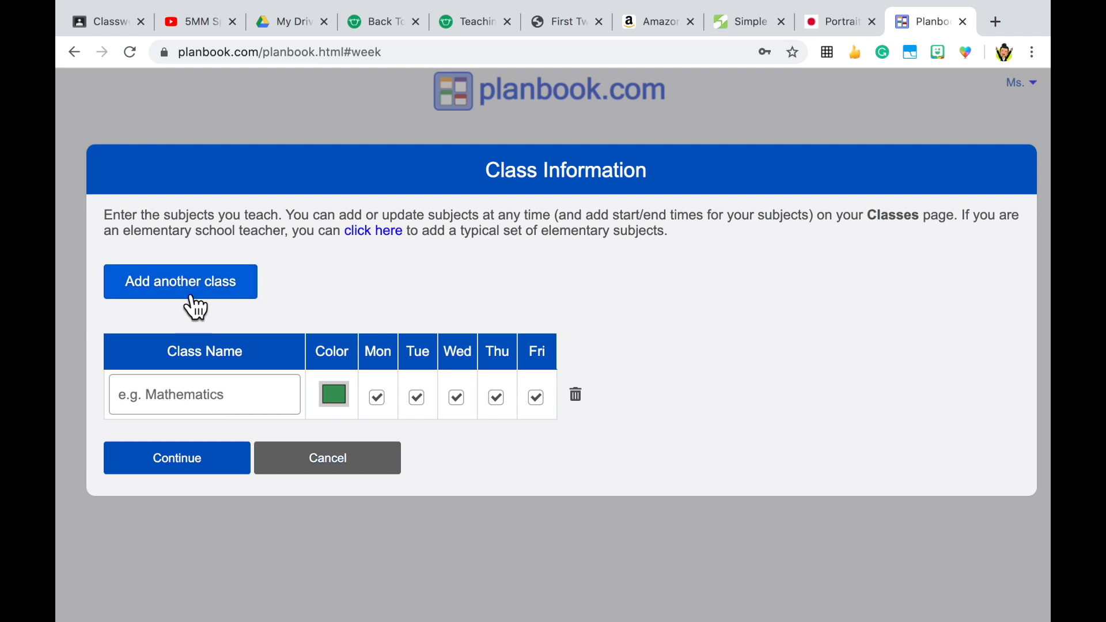
Step: Name the first class DEAR and set its color to pink
{"action": "left_click", "coordinate": [188, 398]}
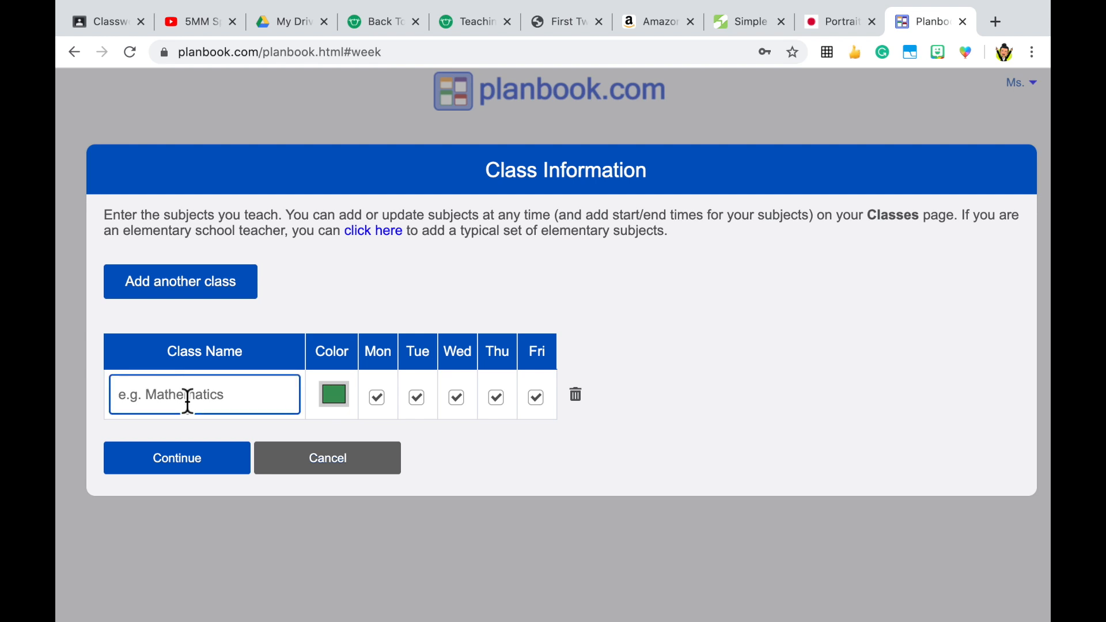
{"action": "type", "text": "DEAR"}
{"action": "left_click", "coordinate": [345, 403]}
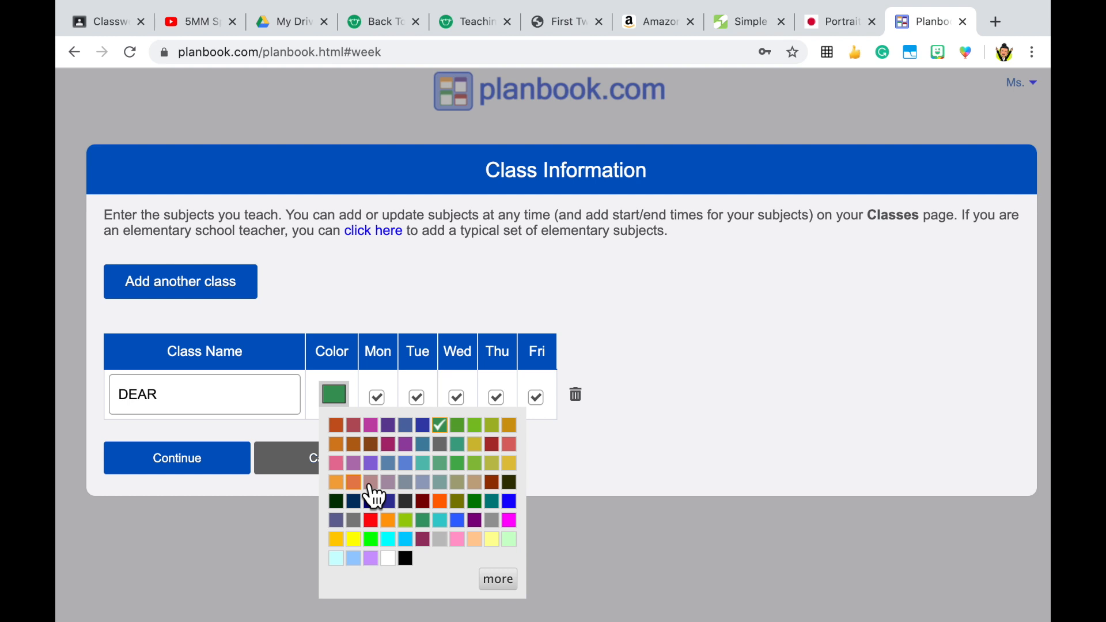
{"action": "left_click", "coordinate": [336, 463]}
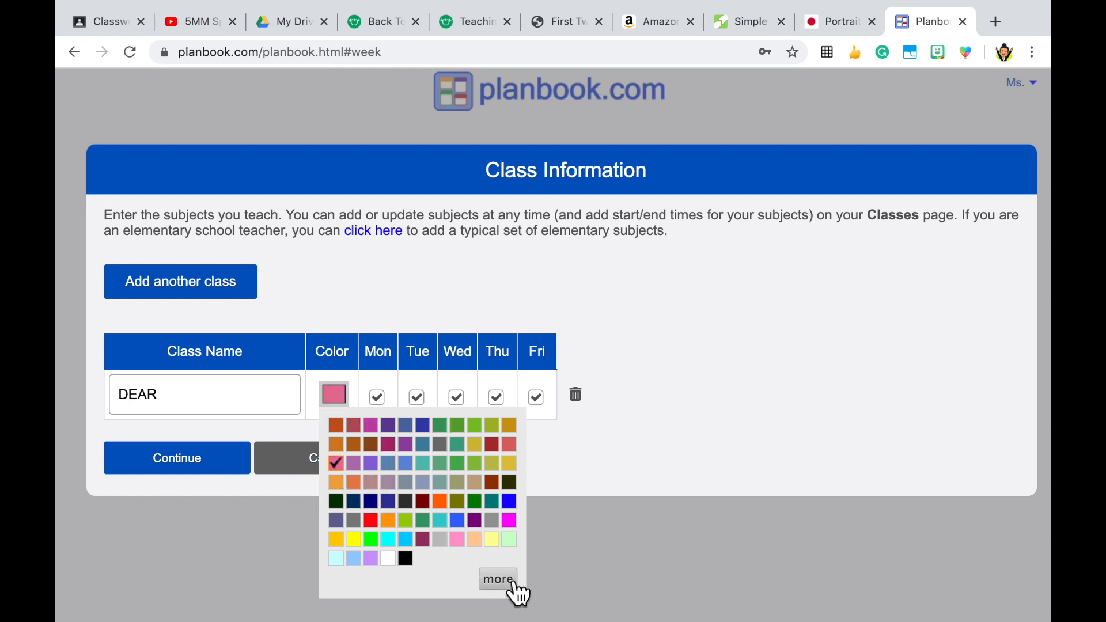
{"action": "left_click", "coordinate": [579, 490]}
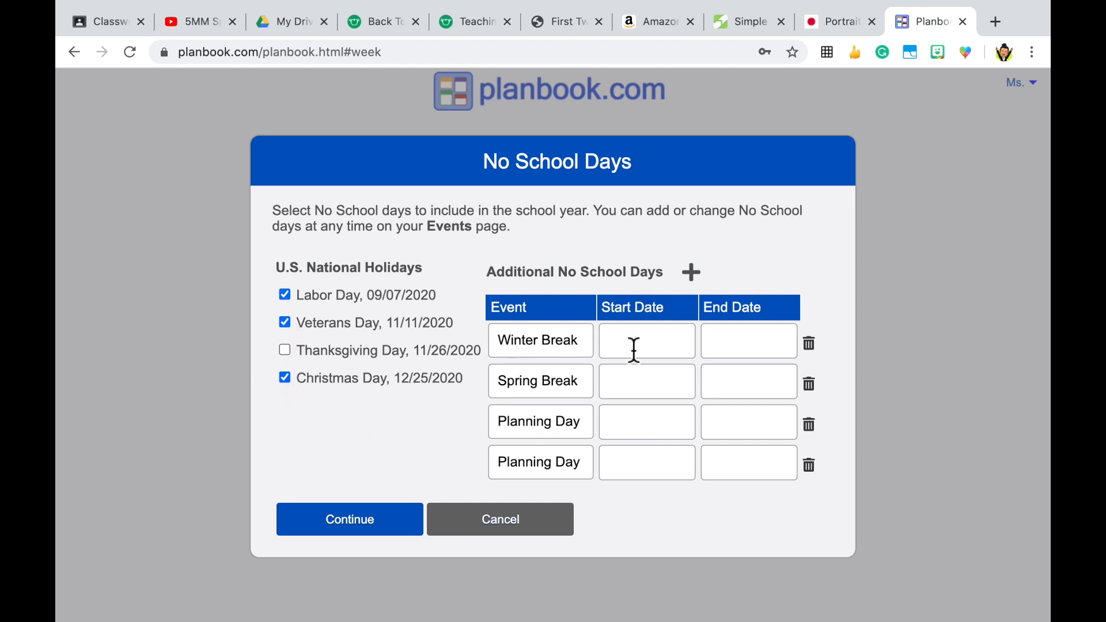
Step: Replace the Winter Break event with PD Day, starting and ending on 09/25/2020
{"action": "left_click_drag", "start_coordinate": [583, 341], "coordinate": [454, 343]}
{"action": "type", "text": "PD Day"}
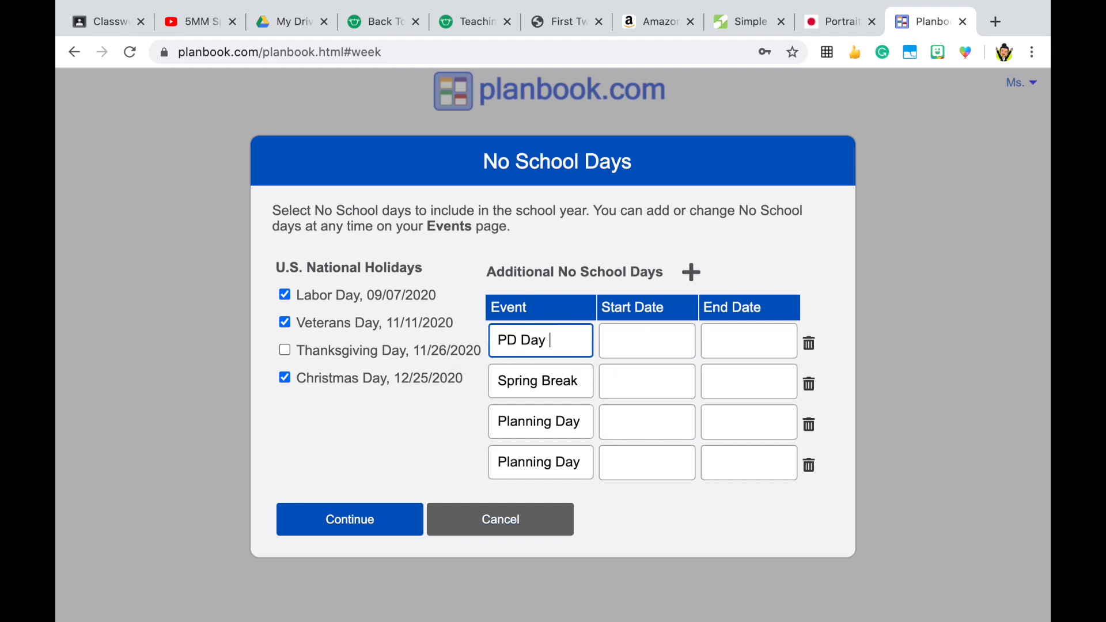
{"action": "left_click", "coordinate": [634, 352]}
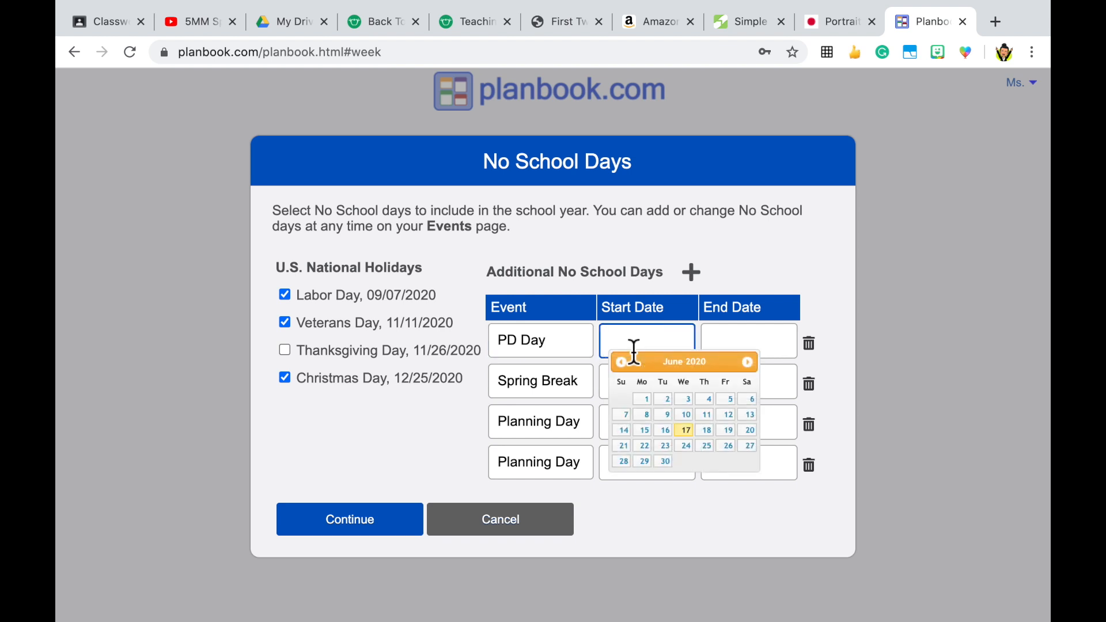
{"action": "left_click", "coordinate": [749, 363]}
{"action": "left_click", "coordinate": [752, 365]}
{"action": "left_click", "coordinate": [753, 364]}
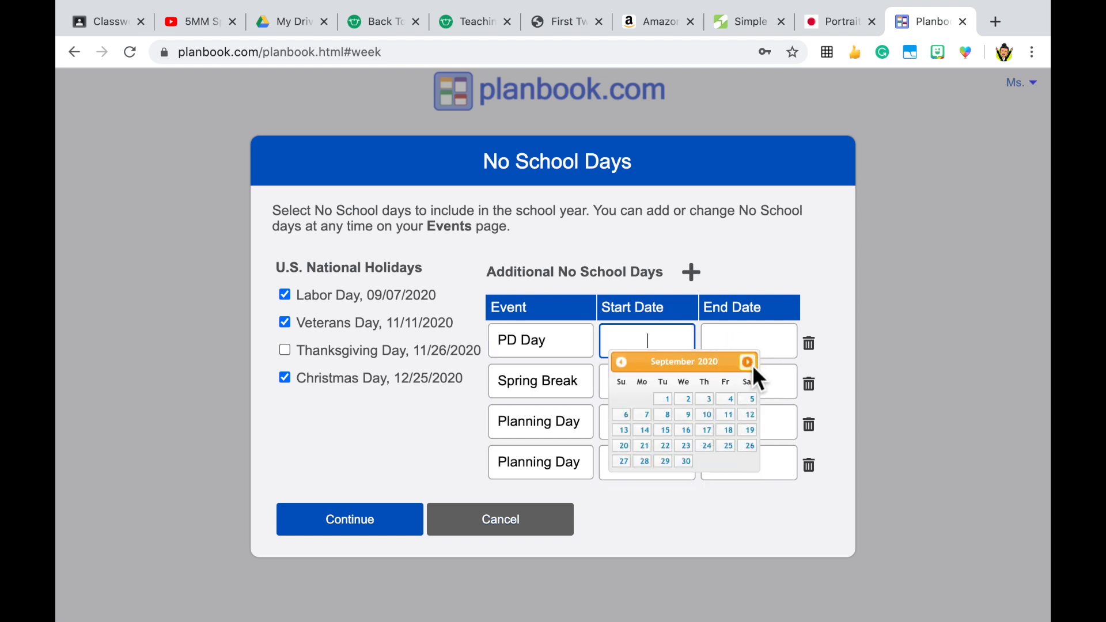
{"action": "left_click", "coordinate": [731, 447]}
{"action": "left_click", "coordinate": [746, 348]}
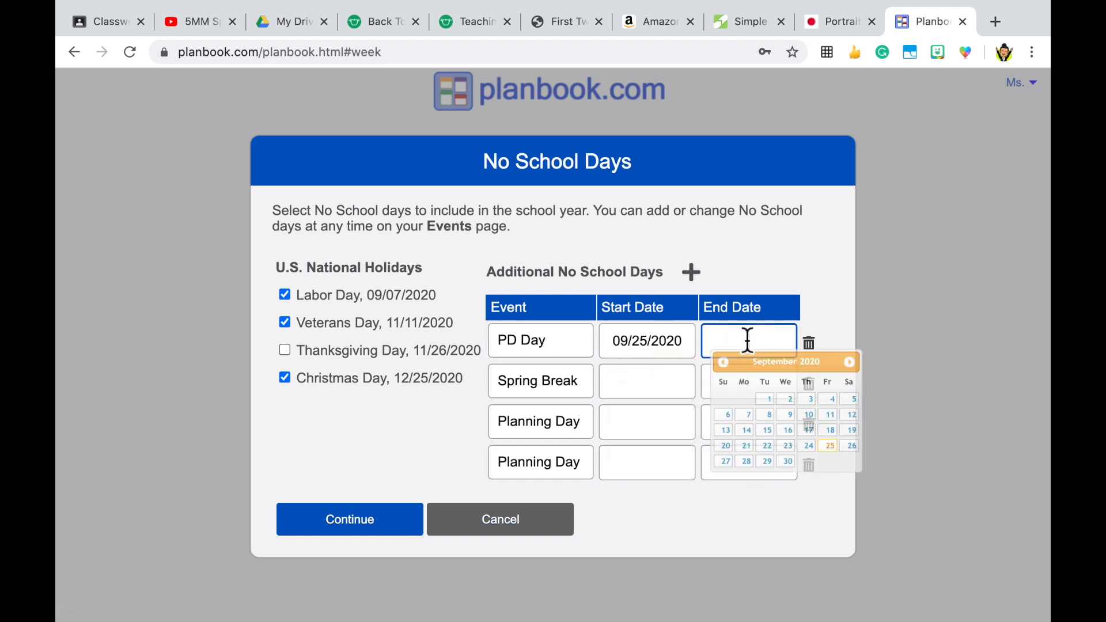
{"action": "left_click", "coordinate": [838, 451]}
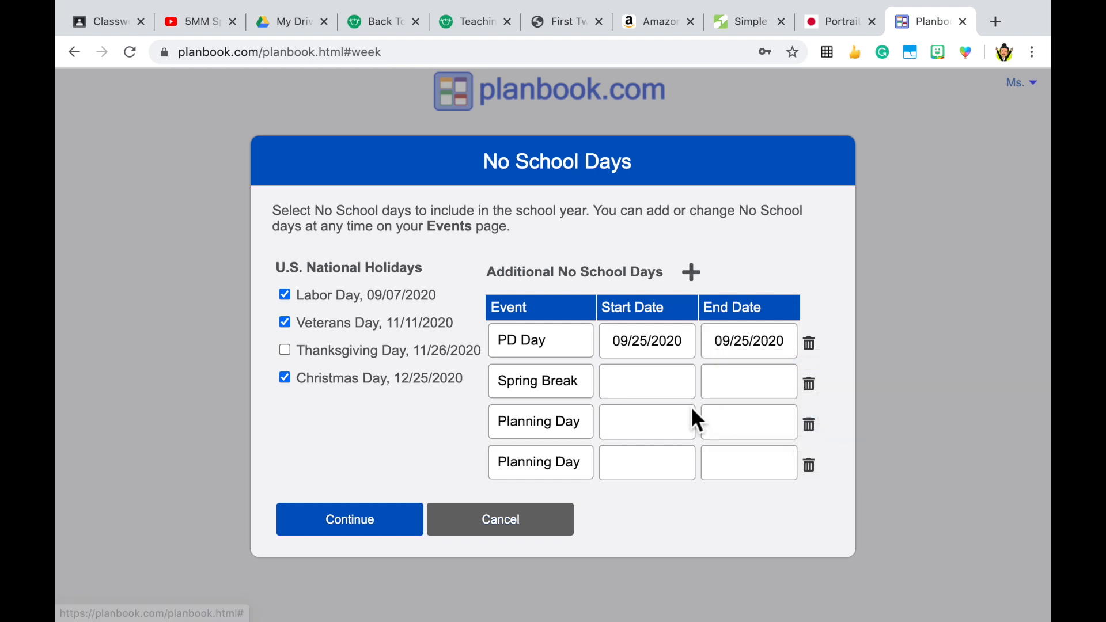
Step: Rename the Spring Break event to PD Day
{"action": "left_click_drag", "start_coordinate": [585, 381], "coordinate": [447, 371]}
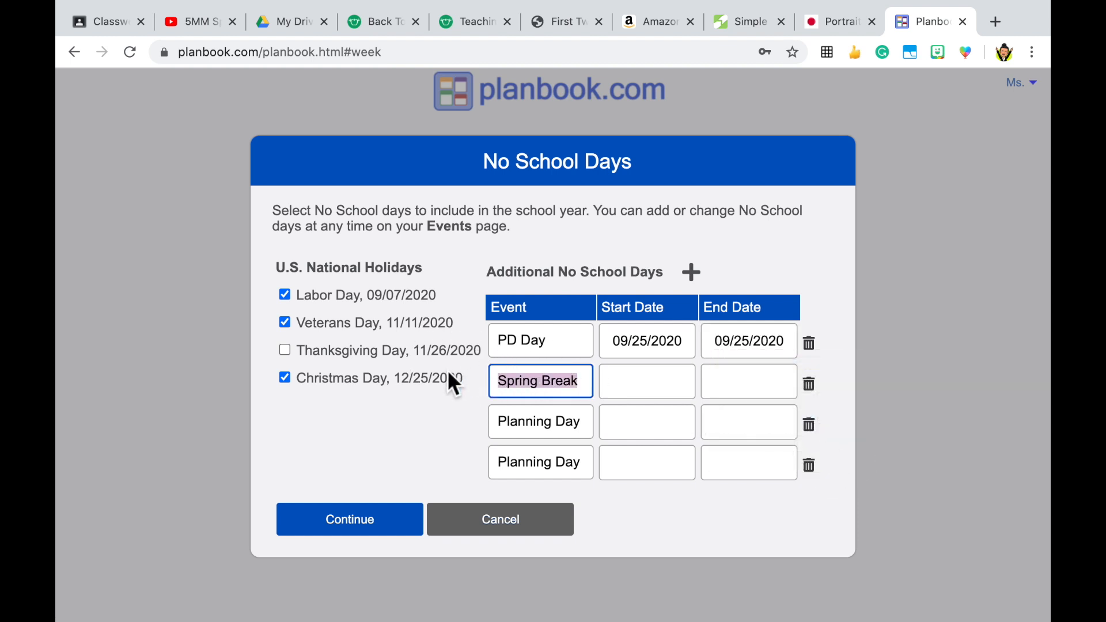
{"action": "type", "text": "D"}
{"action": "key", "text": "BackSpace"}
{"action": "type", "text": "Pd"}
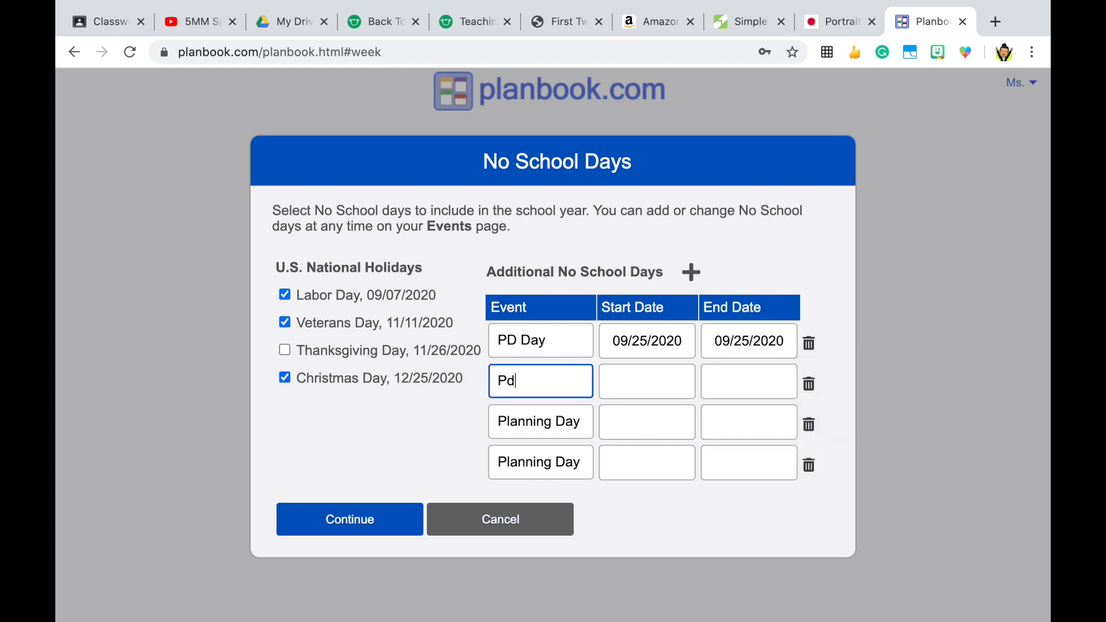
{"action": "key", "text": "BackSpace"}
{"action": "type", "text": "D Day"}
Step: Set both the start and end dates of the second PD Day to 10/09/2020
{"action": "left_click", "coordinate": [653, 384]}
{"action": "left_click", "coordinate": [748, 406]}
{"action": "left_click", "coordinate": [751, 404]}
{"action": "left_click", "coordinate": [751, 404]}
{"action": "left_click", "coordinate": [746, 406]}
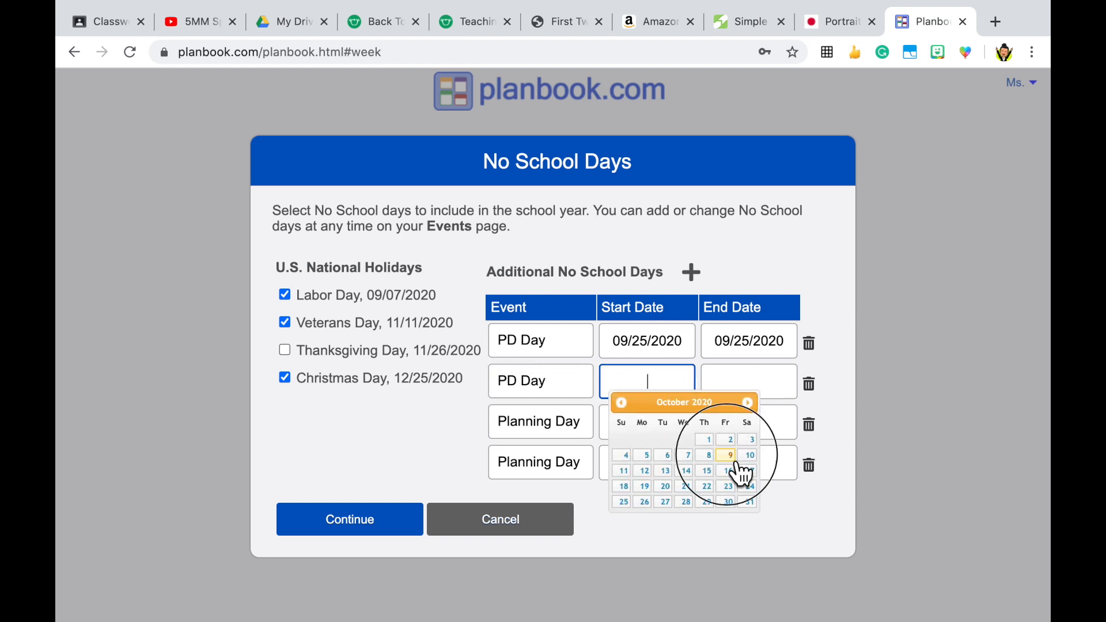
{"action": "left_click", "coordinate": [729, 456]}
{"action": "left_click", "coordinate": [749, 386]}
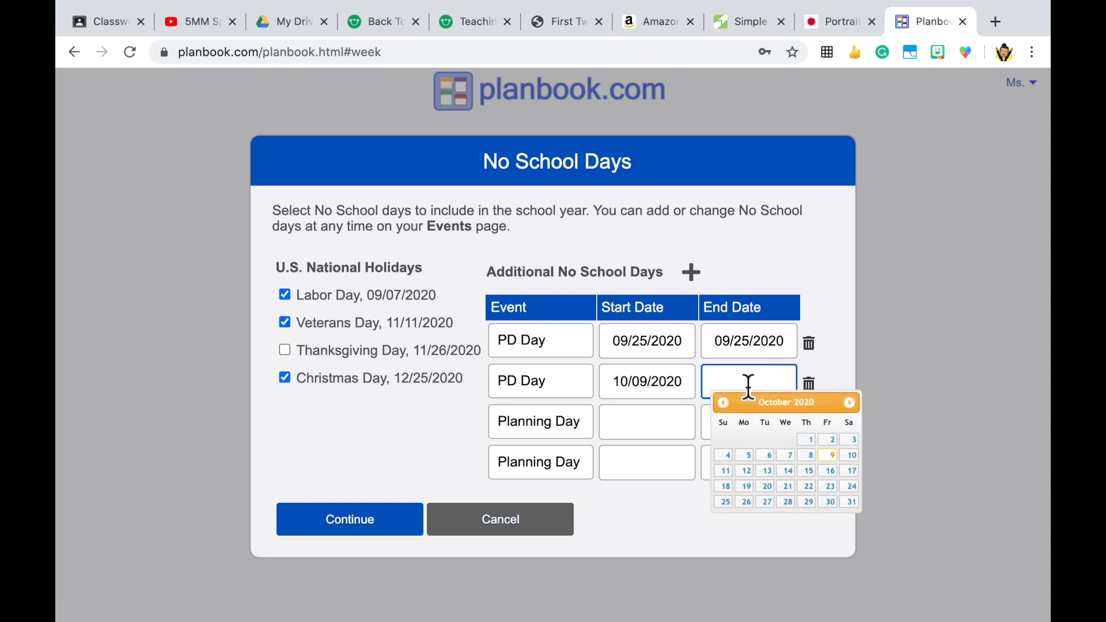
{"action": "left_click", "coordinate": [834, 459]}
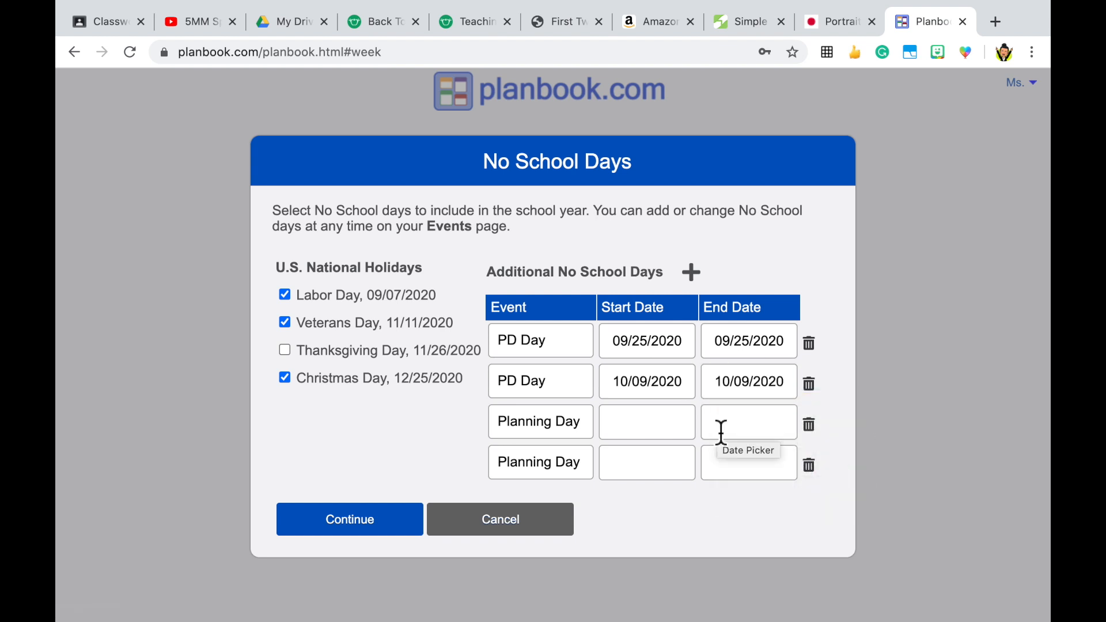
Step: Rename the third no-school event to Thanksgiving Day - No School, with 10/12/2020 as its start and end date
{"action": "left_click_drag", "start_coordinate": [582, 427], "coordinate": [470, 432]}
{"action": "type", "text": "Thanksgiving Day"}
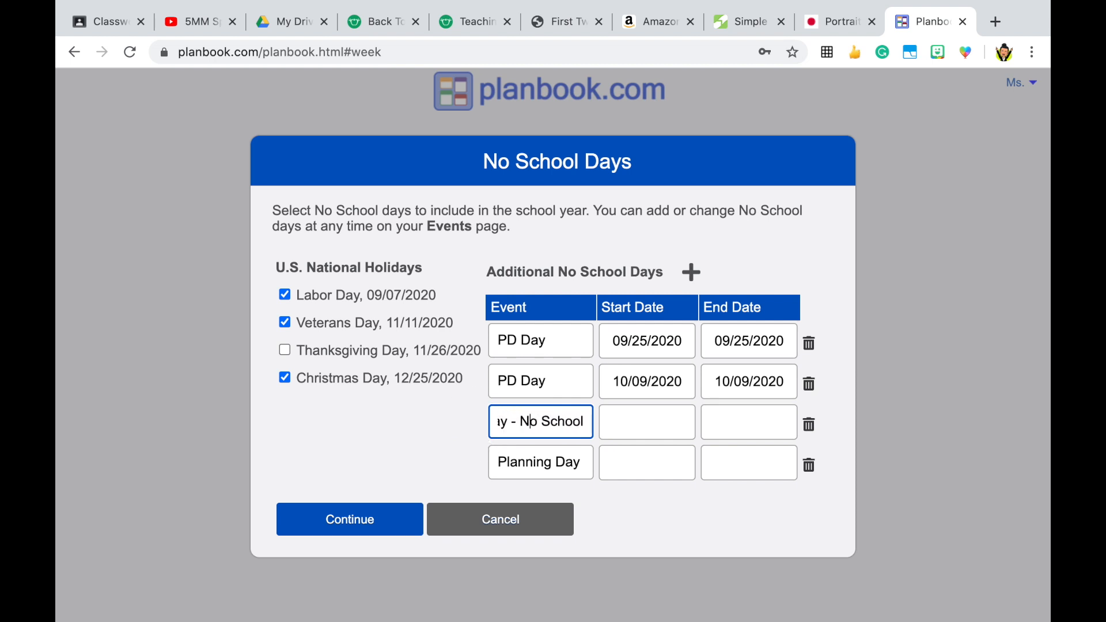
{"action": "left_click", "coordinate": [670, 428]}
{"action": "left_click", "coordinate": [747, 444]}
{"action": "left_click", "coordinate": [645, 511]}
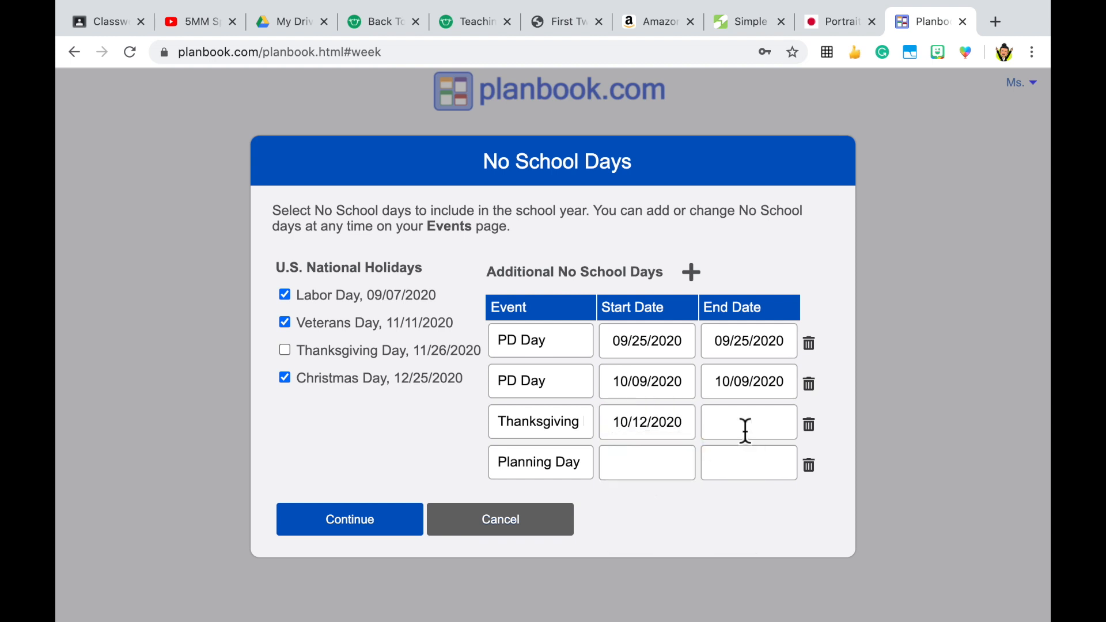
{"action": "left_click", "coordinate": [743, 427]}
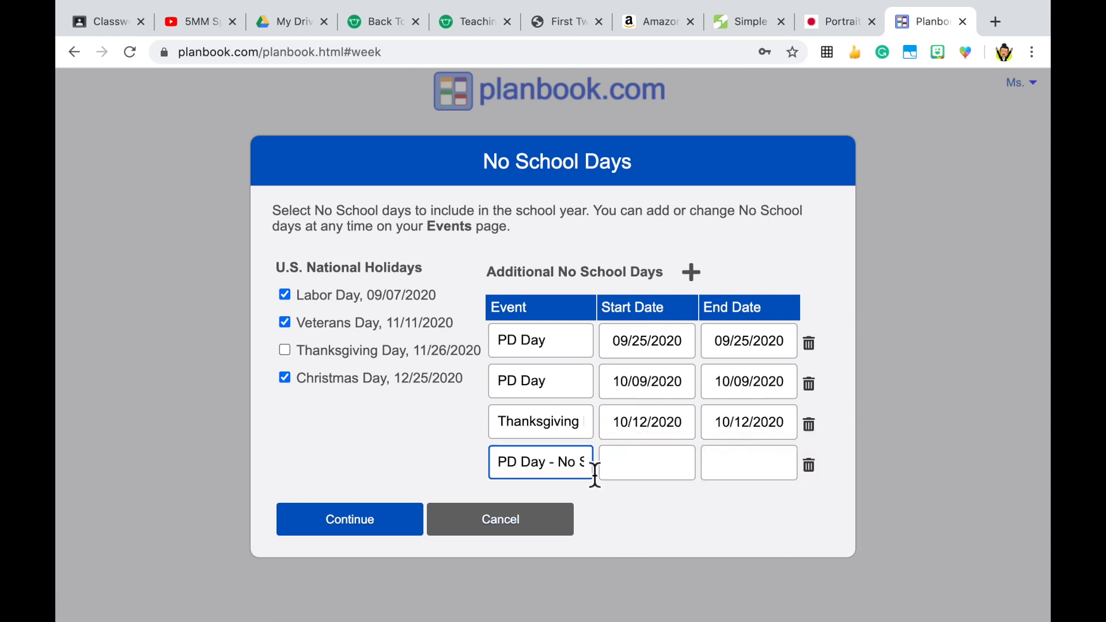
Step: Set the start and end dates of the fourth event, a PD Day, to 10/30/2020 and add a blank event row
{"action": "left_click", "coordinate": [617, 464]}
{"action": "left_click", "coordinate": [748, 484]}
{"action": "left_click", "coordinate": [747, 484]}
{"action": "left_click", "coordinate": [748, 484]}
{"action": "left_click", "coordinate": [748, 484]}
{"action": "left_click", "coordinate": [727, 583]}
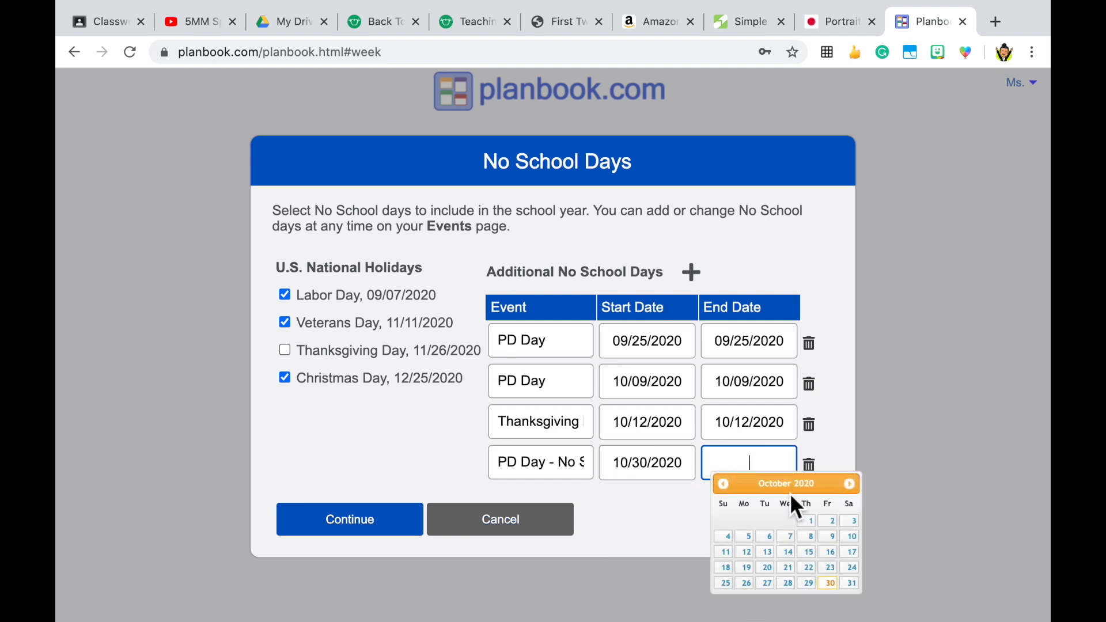
{"action": "left_click", "coordinate": [828, 583]}
{"action": "left_click", "coordinate": [692, 273]}
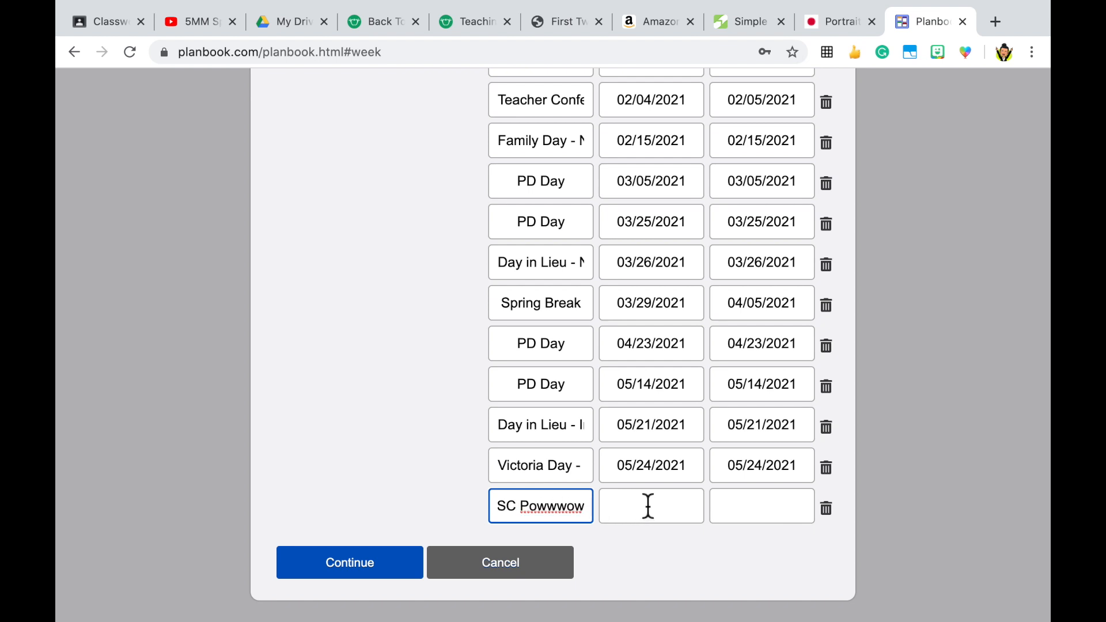
Step: Set both the start and end dates of the MESC event in the last row to 06/24/2021
{"action": "left_click", "coordinate": [648, 505]}
{"action": "left_click", "coordinate": [748, 387]}
{"action": "left_click", "coordinate": [748, 387]}
{"action": "left_click", "coordinate": [748, 386]}
{"action": "left_click", "coordinate": [748, 386]}
{"action": "left_click", "coordinate": [748, 387]}
{"action": "left_click", "coordinate": [747, 387]}
{"action": "left_click", "coordinate": [747, 387]}
{"action": "left_click", "coordinate": [747, 386]}
{"action": "left_click", "coordinate": [748, 386]}
{"action": "left_click", "coordinate": [747, 386]}
{"action": "left_click", "coordinate": [748, 386]}
{"action": "left_click", "coordinate": [748, 386]}
{"action": "left_click", "coordinate": [747, 386]}
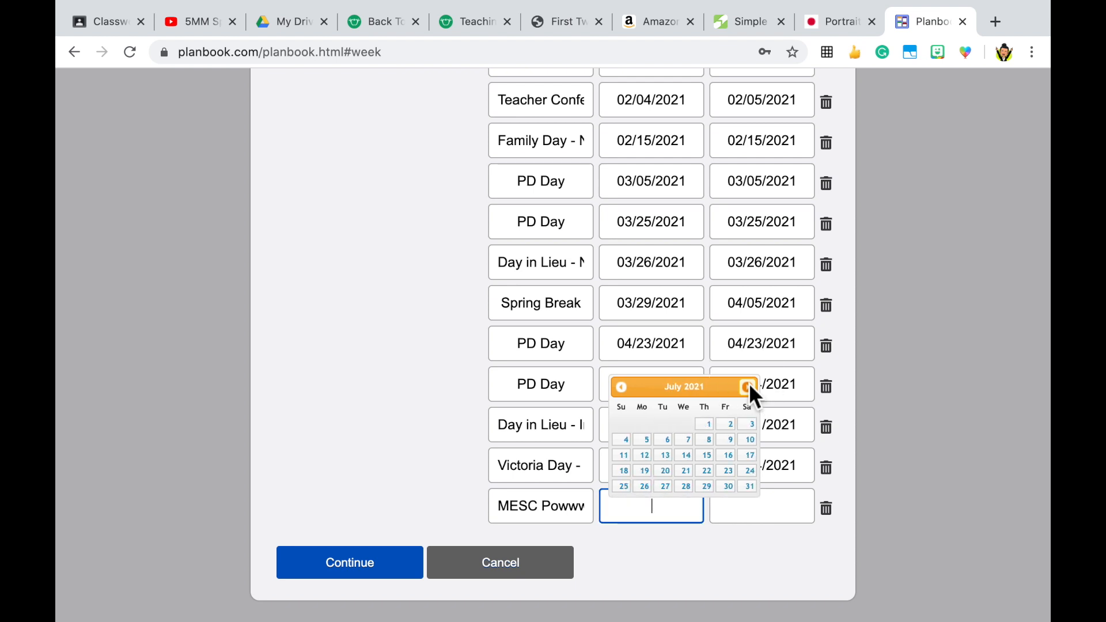
{"action": "left_click", "coordinate": [622, 387]}
{"action": "left_click", "coordinate": [706, 470]}
{"action": "left_click", "coordinate": [763, 510]}
{"action": "left_click", "coordinate": [824, 475]}
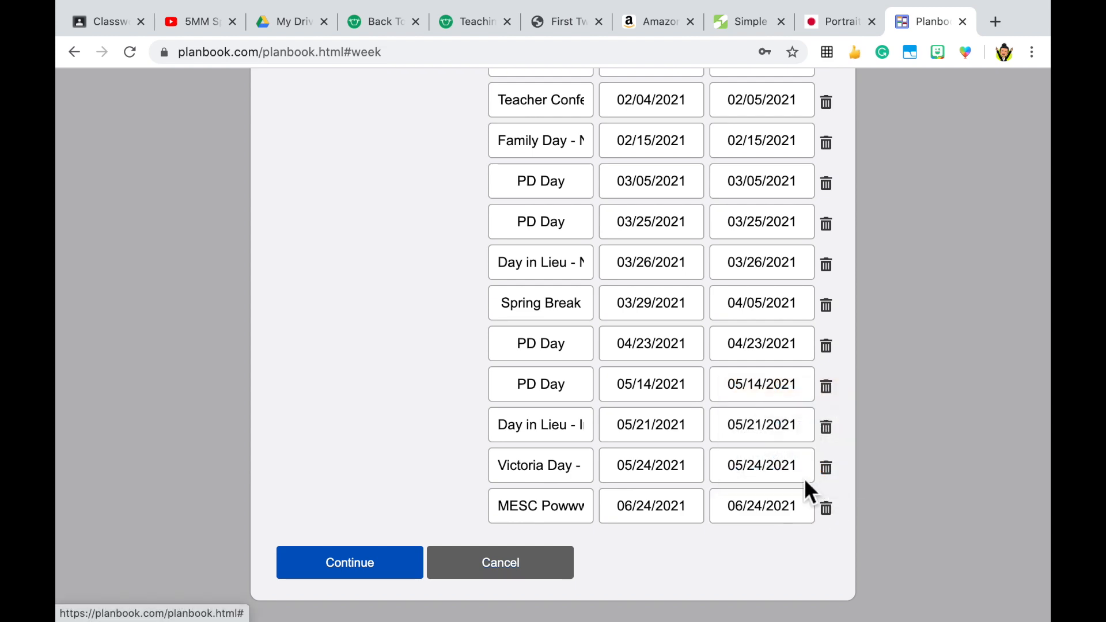
Step: Review the full list of no-school days and continue to the weekly planner
{"action": "scroll", "coordinate": [596, 544], "scroll_direction": "up", "scroll_amount": 2}
{"action": "scroll", "coordinate": [596, 544], "scroll_direction": "up", "scroll_amount": 10}
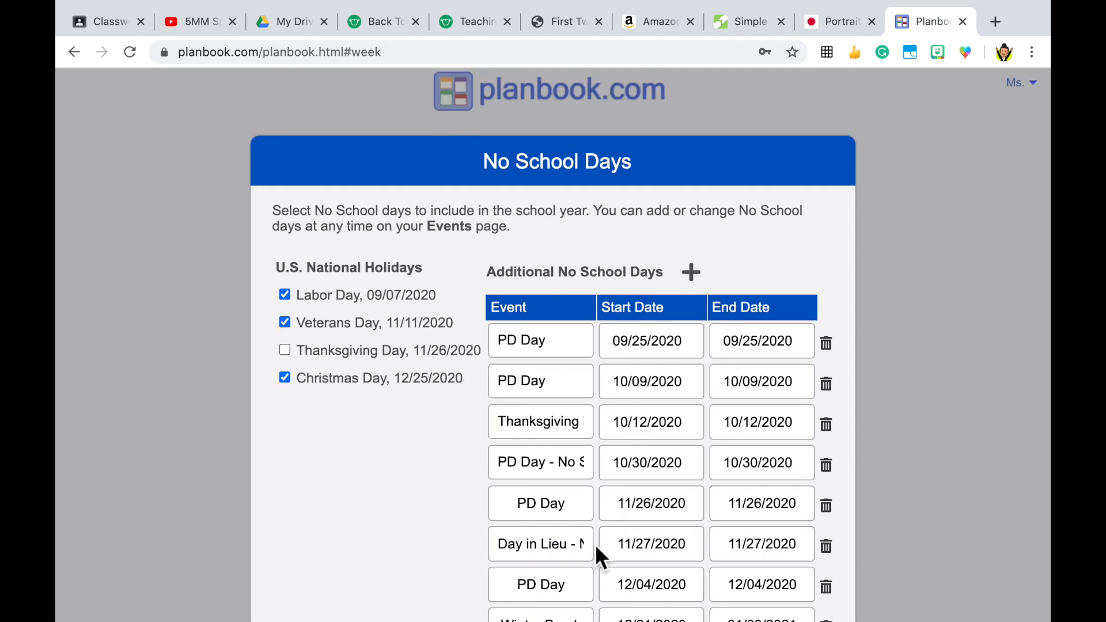
{"action": "scroll", "coordinate": [596, 544], "scroll_direction": "down", "scroll_amount": 3}
{"action": "scroll", "coordinate": [597, 547], "scroll_direction": "down", "scroll_amount": 3}
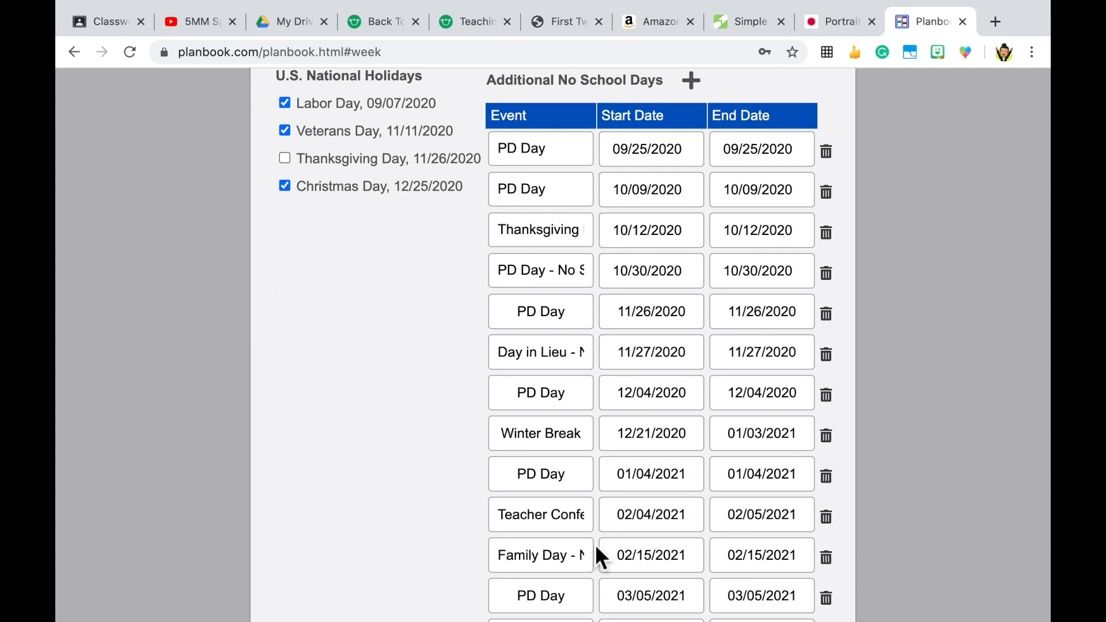
{"action": "scroll", "coordinate": [597, 547], "scroll_direction": "down", "scroll_amount": 6}
{"action": "scroll", "coordinate": [597, 548], "scroll_direction": "down", "scroll_amount": 6}
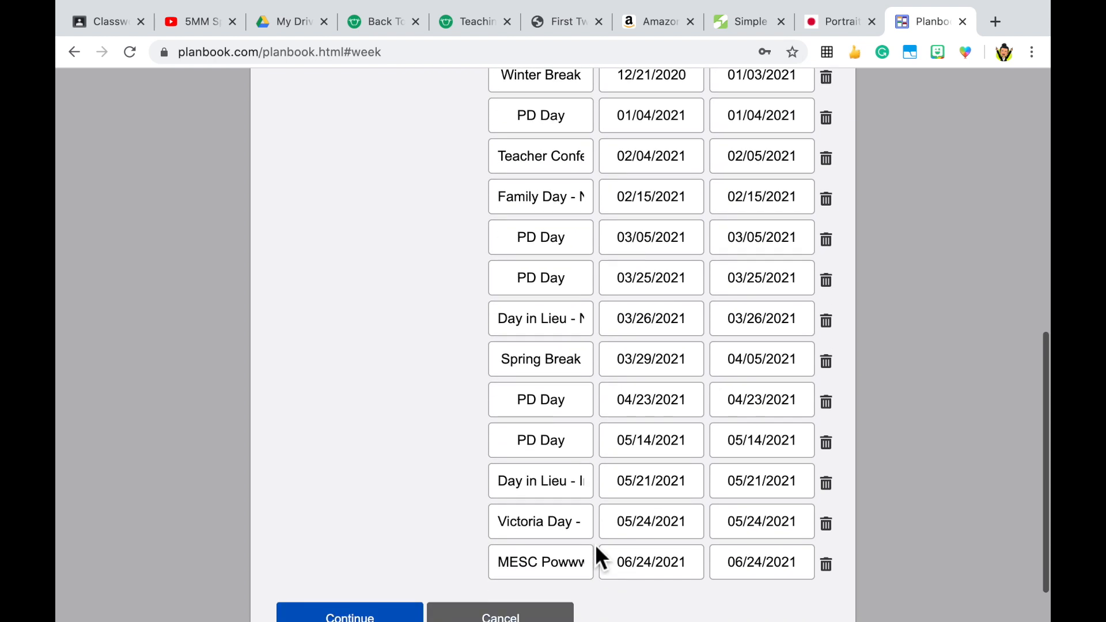
{"action": "scroll", "coordinate": [596, 544], "scroll_direction": "down", "scroll_amount": 2}
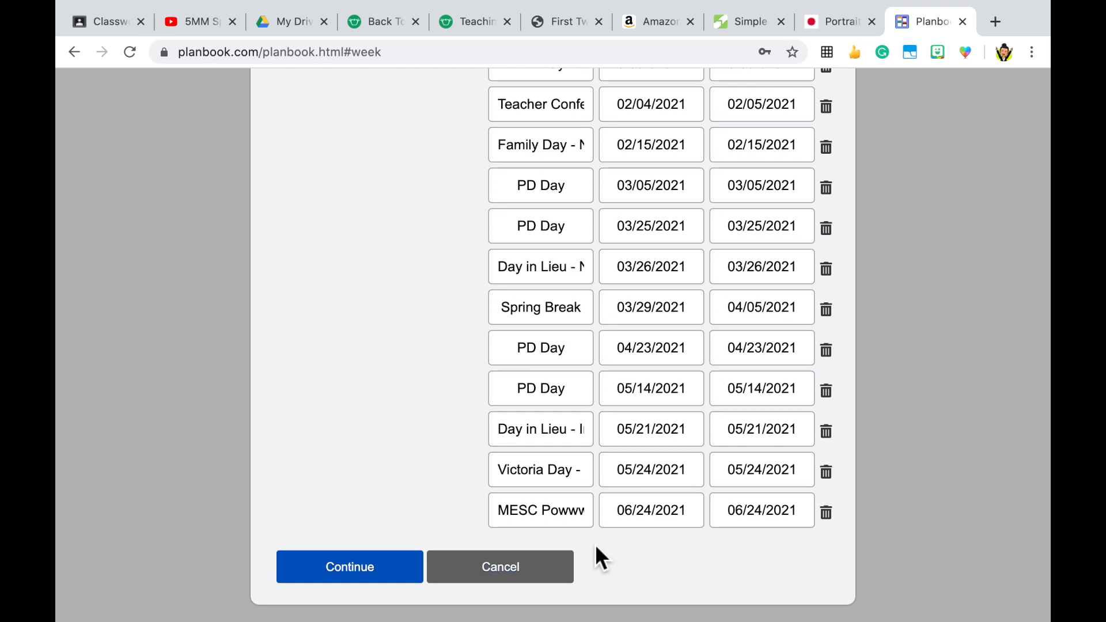
{"action": "left_click", "coordinate": [391, 582]}
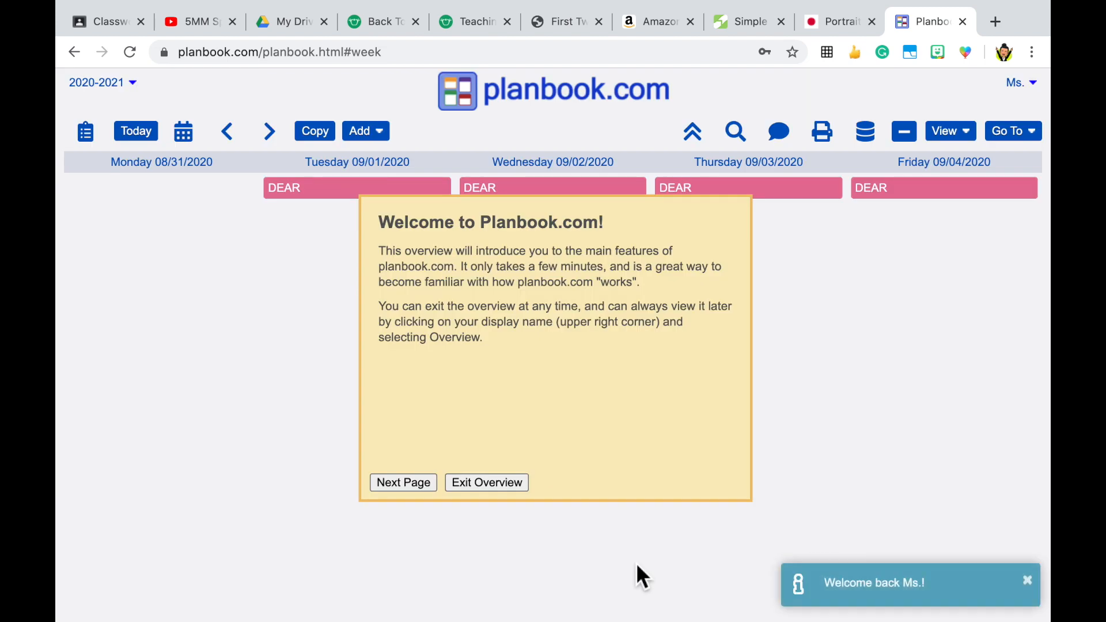